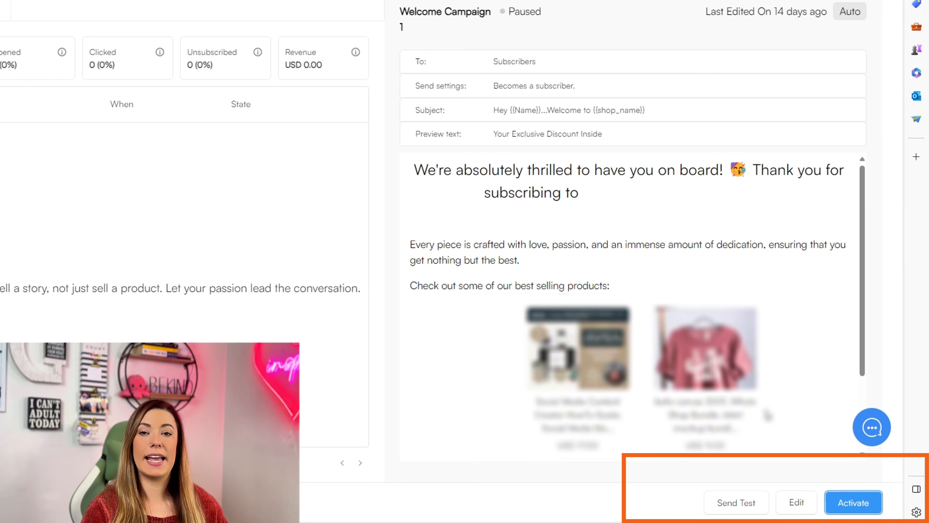
# Step: Open Welcome Campaign 1 for editing and check which recipient lists can be added to it
pyautogui.click(800, 503)
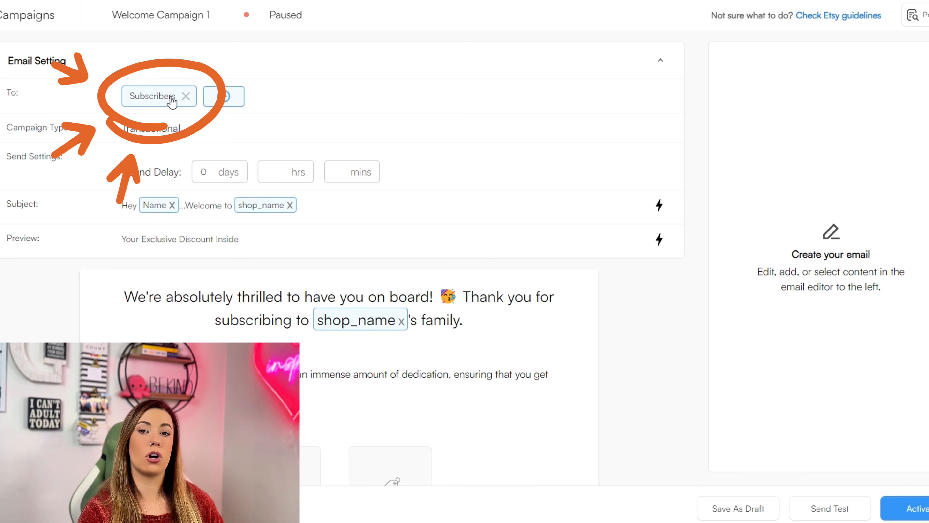
pyautogui.click(223, 96)
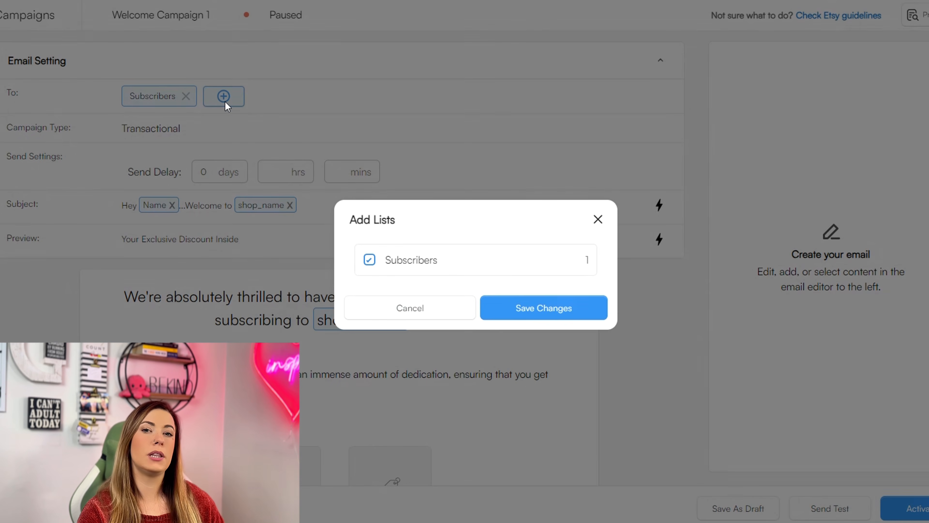
pyautogui.click(427, 312)
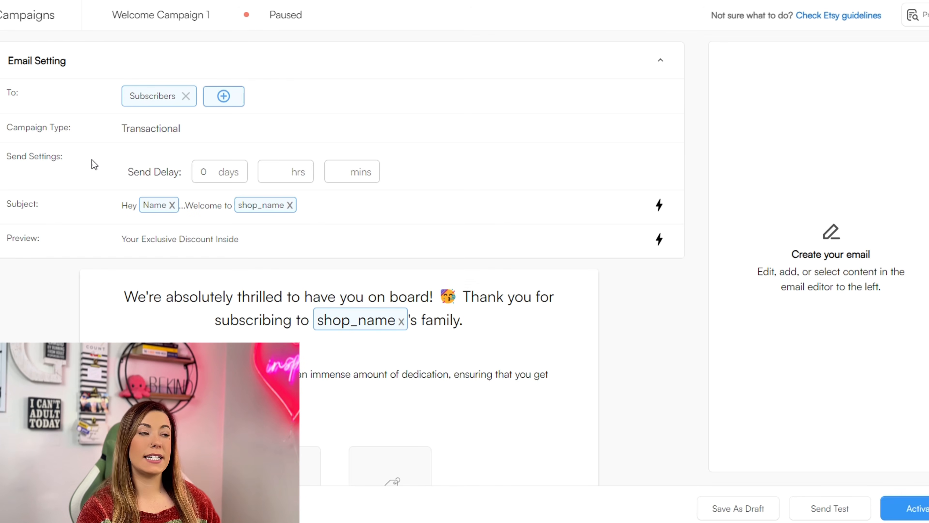
# Step: Set the campaign's send delay to 3 hours
pyautogui.click(275, 172)
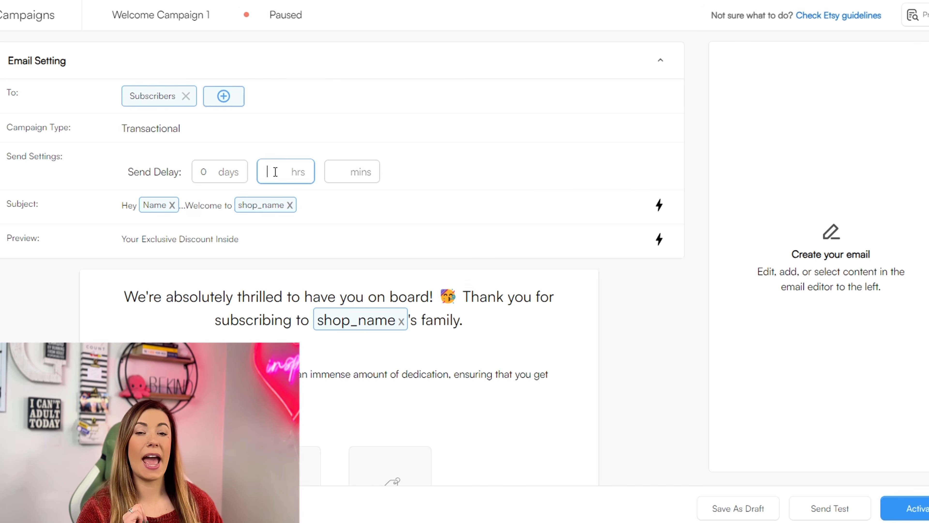
pyautogui.write('3')
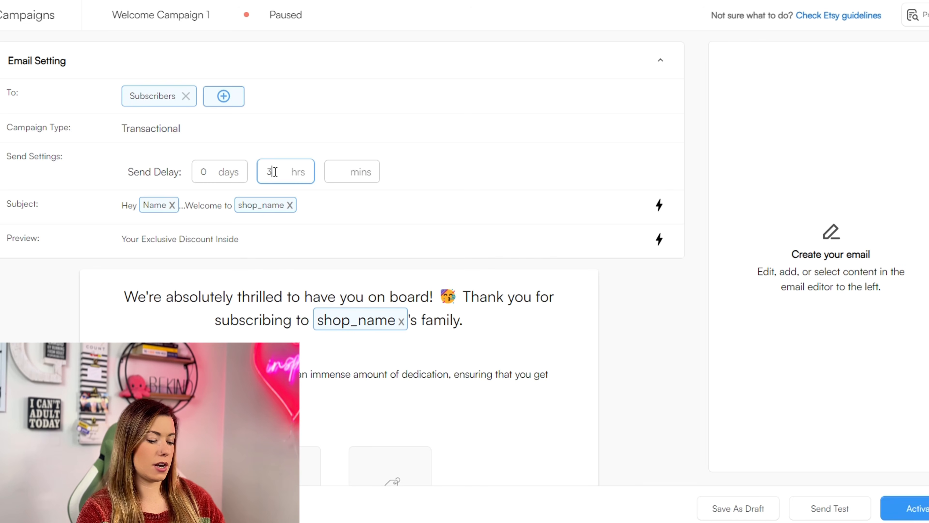
# Step: Replace the subject line with "Treat yourself this spring with 15% off!"
pyautogui.click(293, 205)
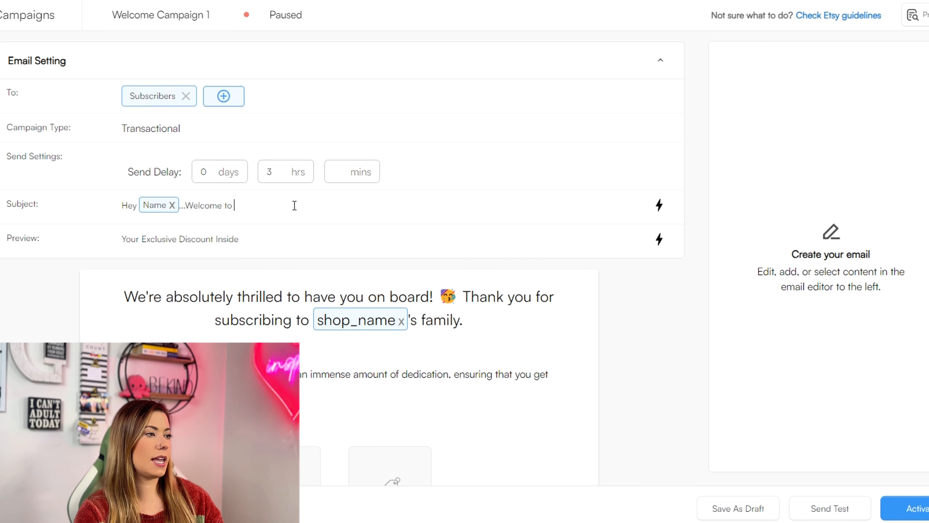
pyautogui.press('BackSpace')
pyautogui.press('BackSpace')
pyautogui.press('BackSpace')
pyautogui.press('BackSpace')
pyautogui.press('BackSpace')
pyautogui.press('BackSpace')
pyautogui.press('BackSpace')
pyautogui.press('BackSpace')
pyautogui.press('BackSpace')
pyautogui.press('BackSpace')
pyautogui.press('BackSpace')
pyautogui.press('BackSpace')
pyautogui.press('BackSpace')
pyautogui.press('BackSpace')
pyautogui.press('BackSpace')
pyautogui.press('BackSpace')
pyautogui.press('BackSpace')
pyautogui.press('BackSpace')
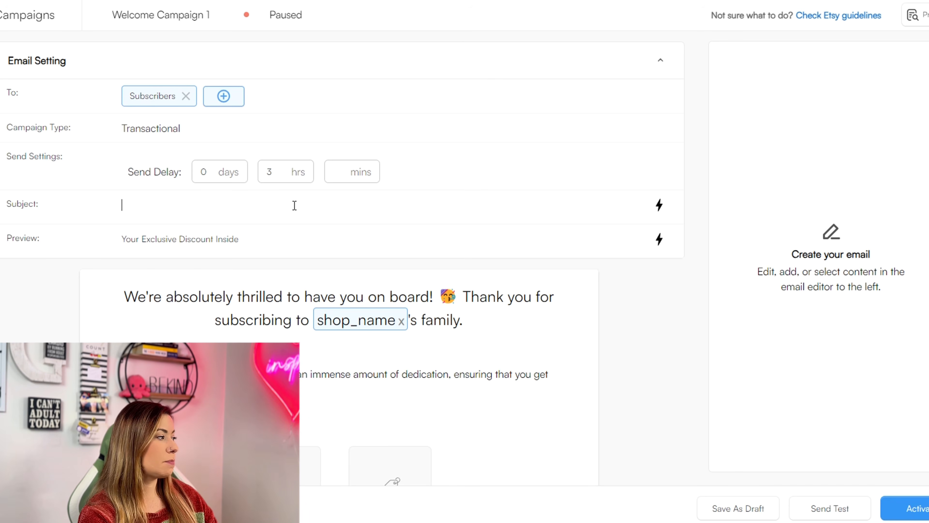
pyautogui.write('T')
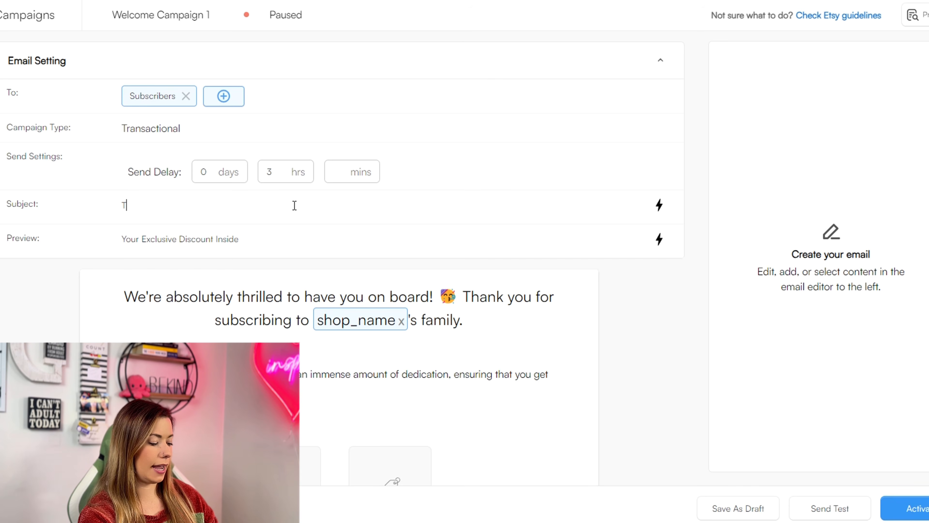
pyautogui.write('reat yourself')
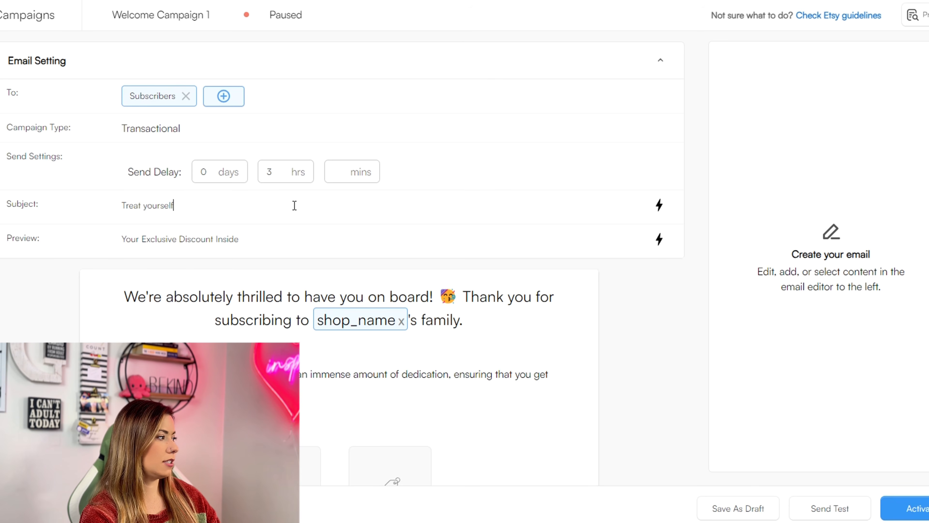
pyautogui.write(' this spring with')
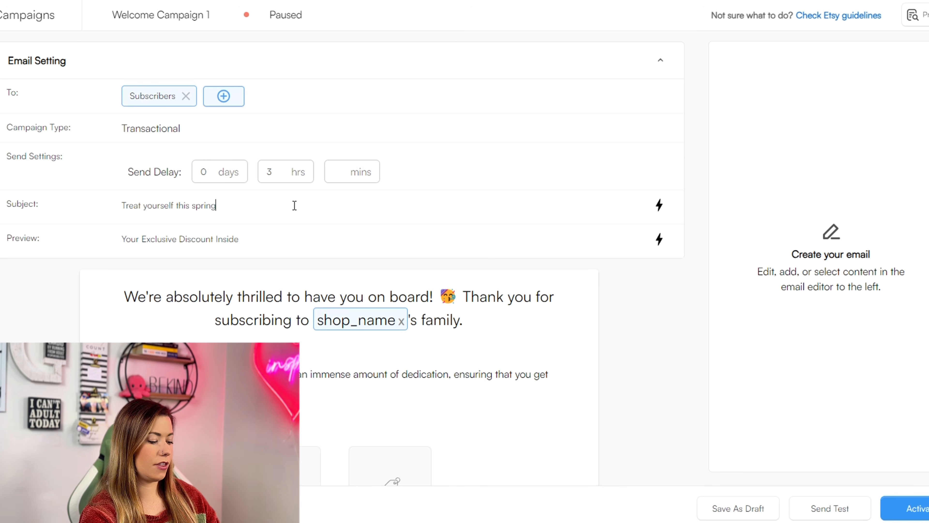
pyautogui.write(' 15% off!')
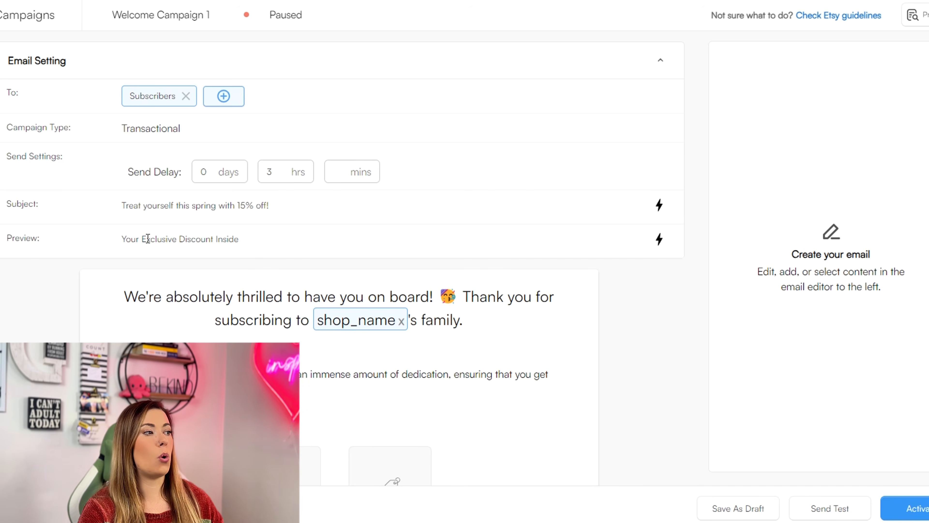
# Step: Insert "from" and the Shop Name variable before "Inside" in the preview text
pyautogui.click(217, 239)
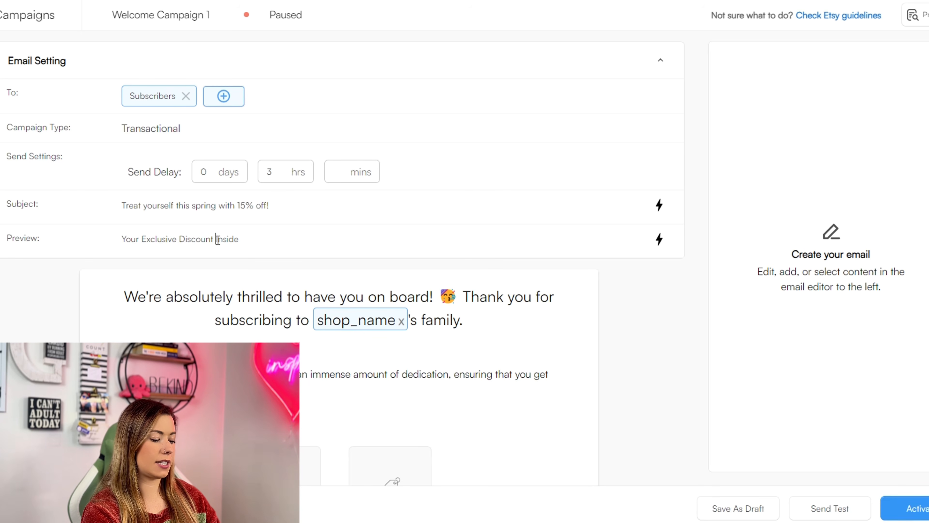
pyautogui.write('from S')
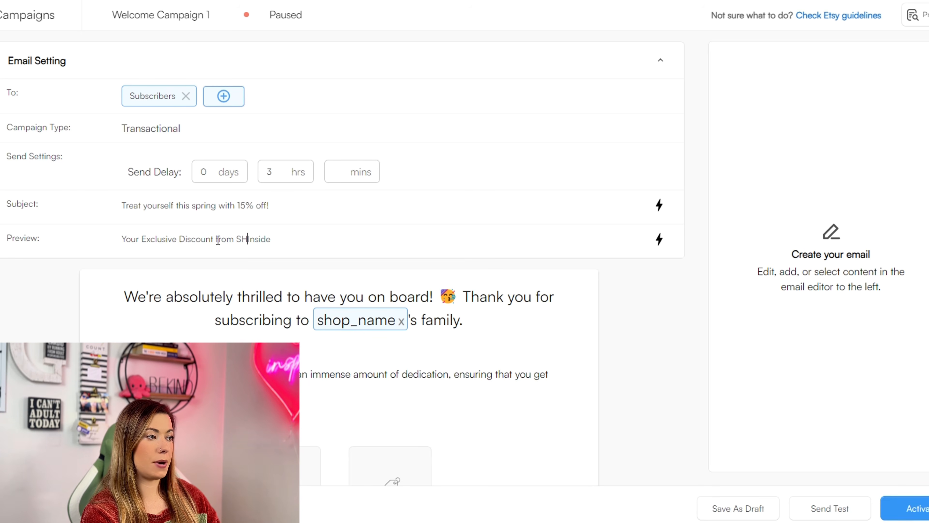
pyautogui.press('BackSpace')
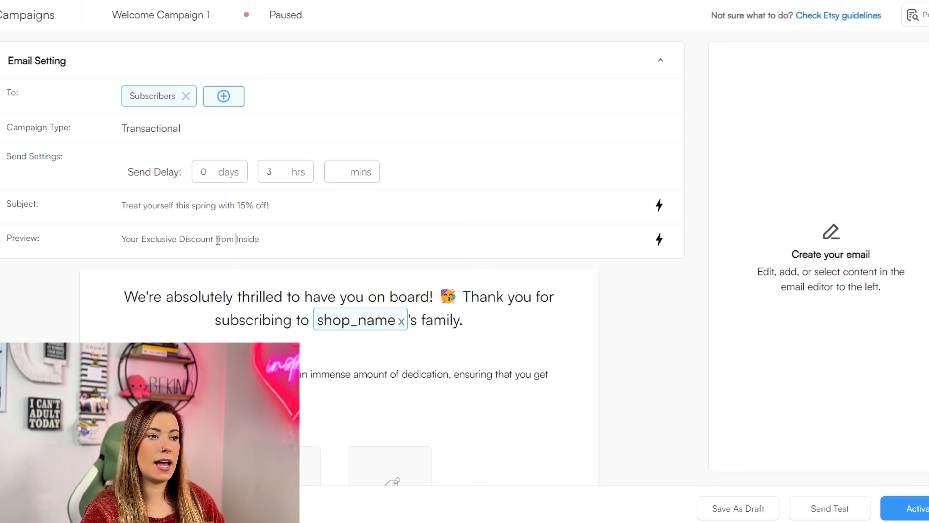
pyautogui.click(660, 240)
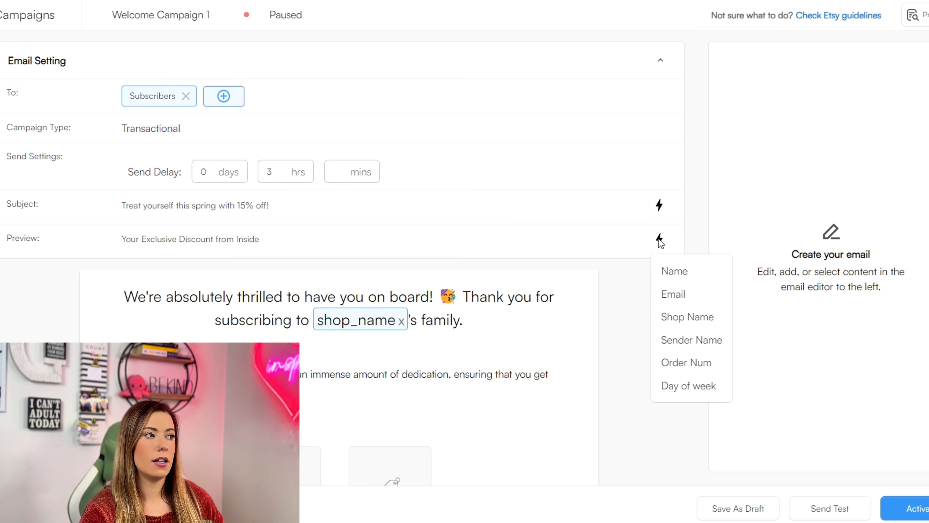
pyautogui.click(687, 317)
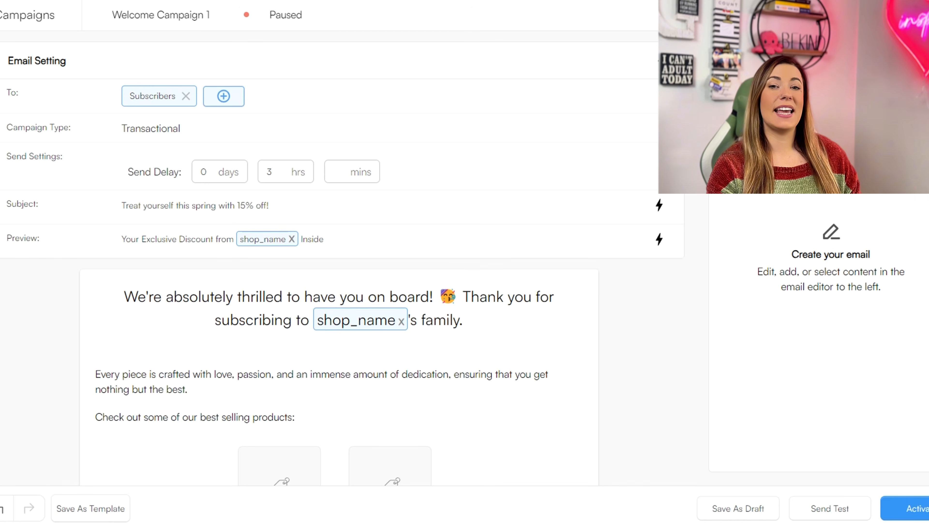
# Step: Look through the email body and view the section types that can be added below the welcome heading
pyautogui.scroll(-5, 638, 309)
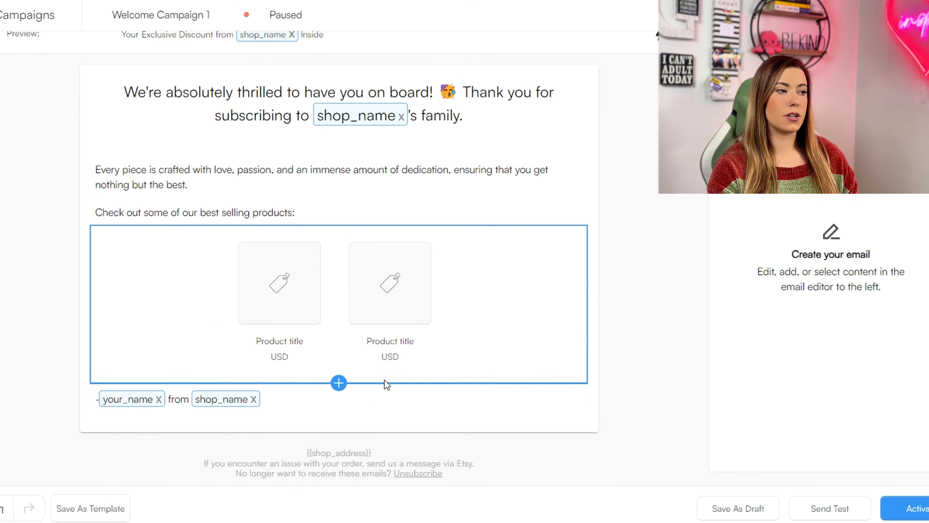
pyautogui.scroll(2, 480, 362)
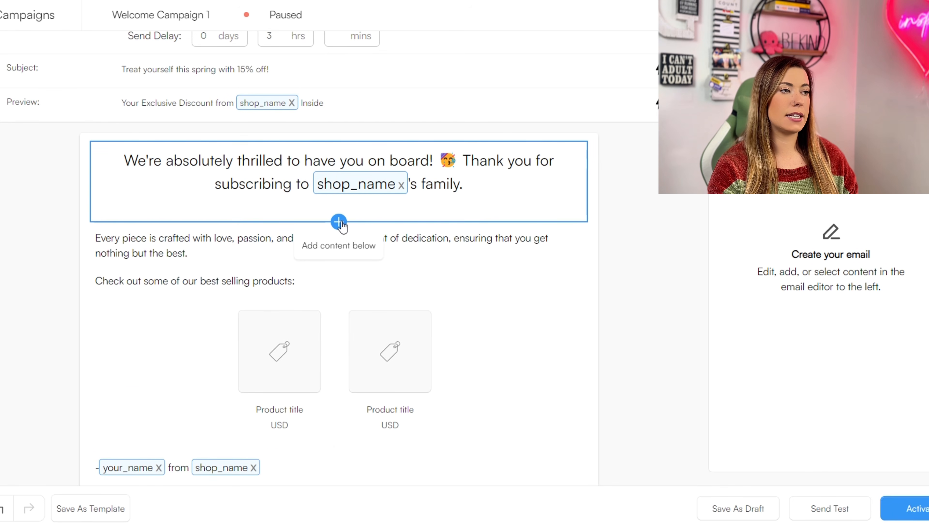
pyautogui.click(338, 222)
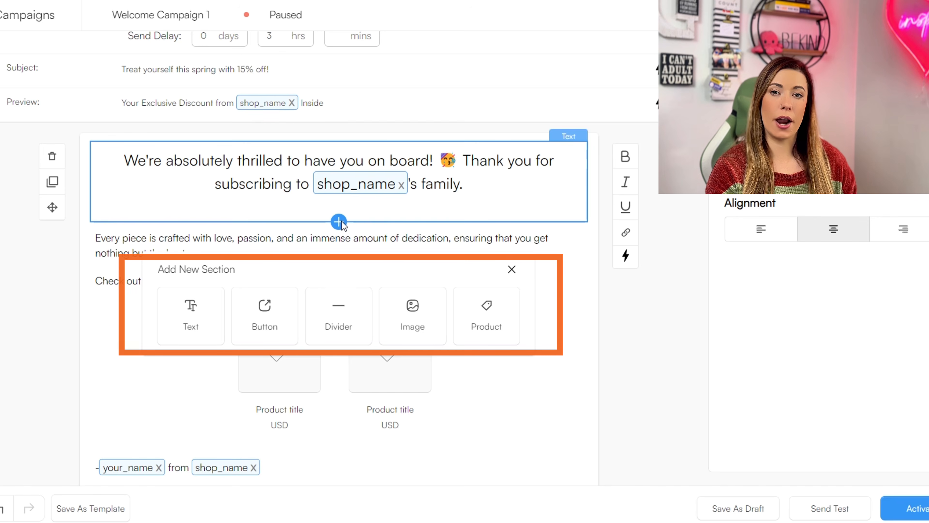
pyautogui.click(509, 191)
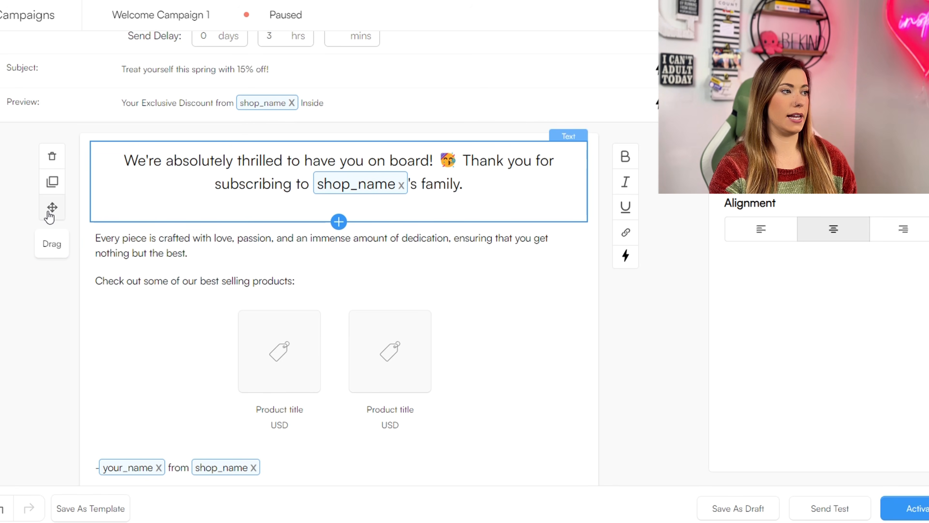
# Step: Try moving the welcome heading section below the best-selling products text, restore its order, and view the personalization variables available for it
pyautogui.moveTo(50, 216); pyautogui.dragTo(253, 307)
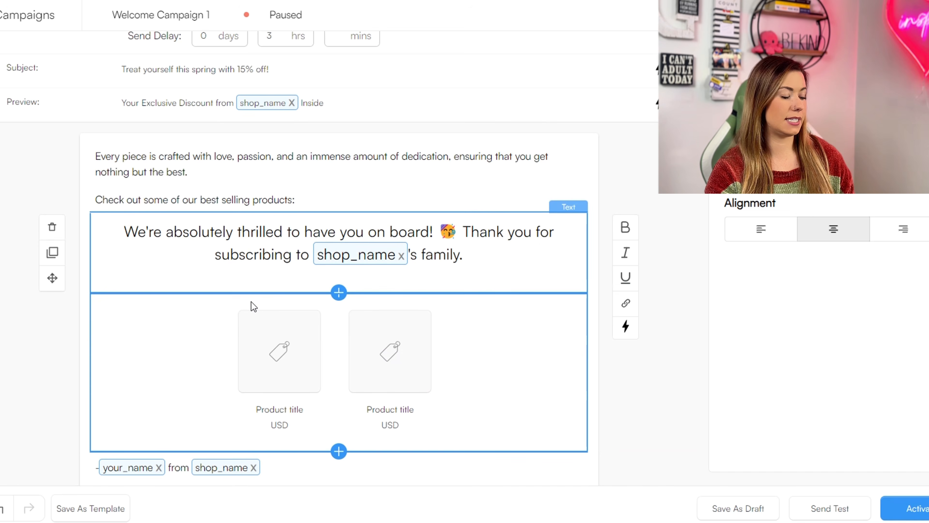
pyautogui.write('S')
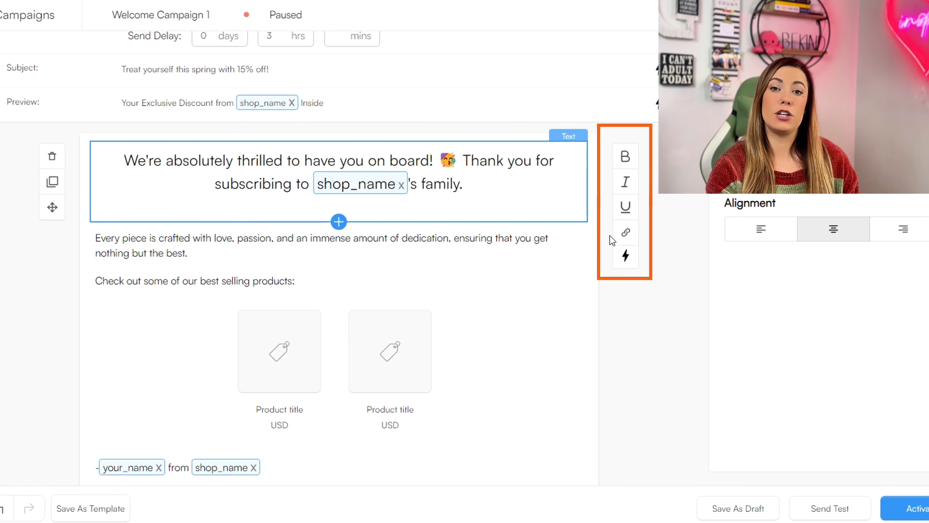
pyautogui.click(625, 256)
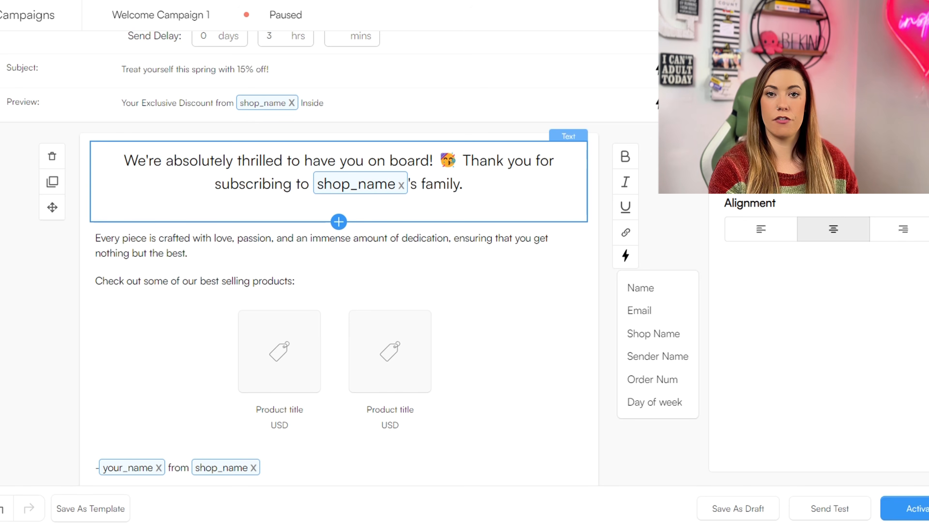
# Step: Add an image section with the file "Copy of How to make more $$$ on Etsy this Valentine's Day (1)" and move it above the welcome heading
pyautogui.click(339, 221)
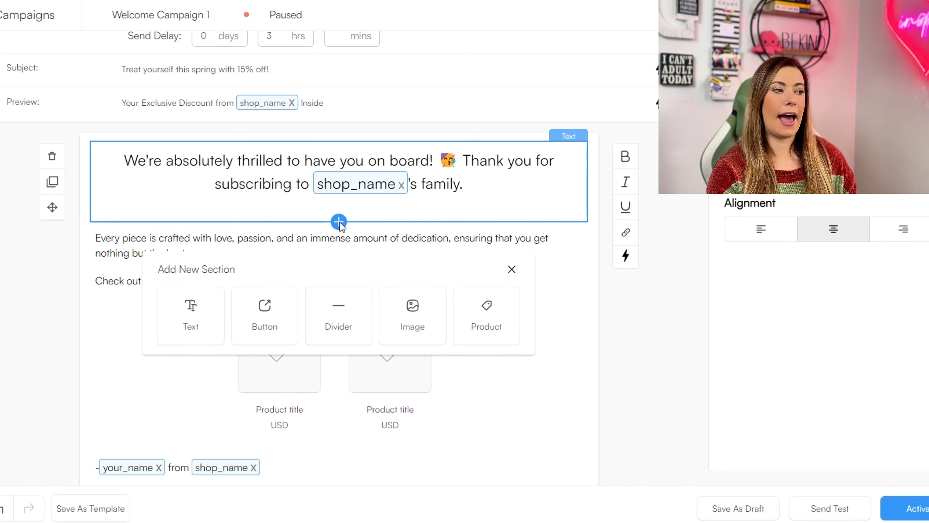
pyautogui.click(404, 325)
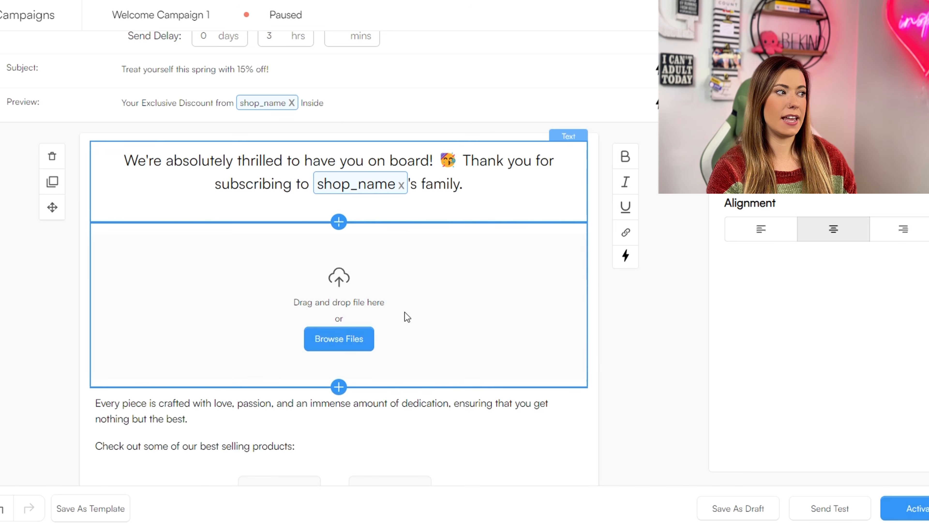
pyautogui.click(354, 336)
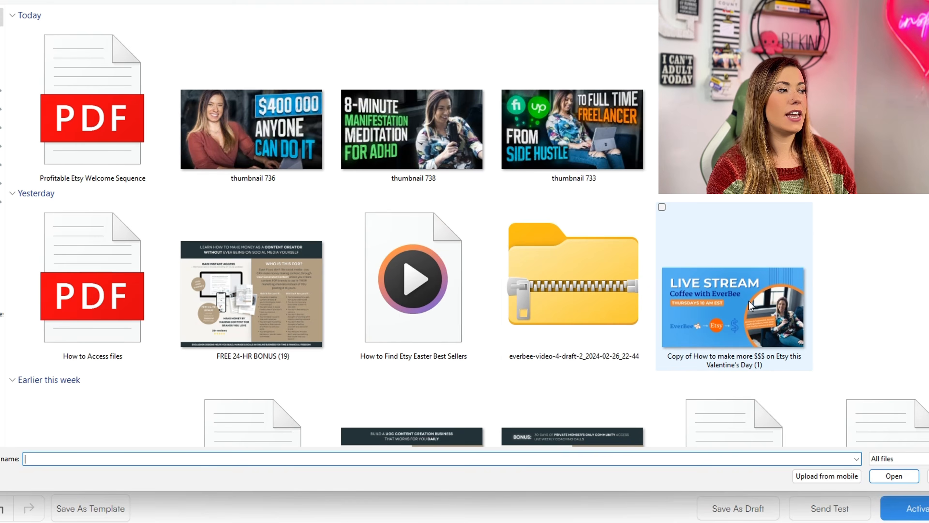
pyautogui.doubleClick(750, 306)
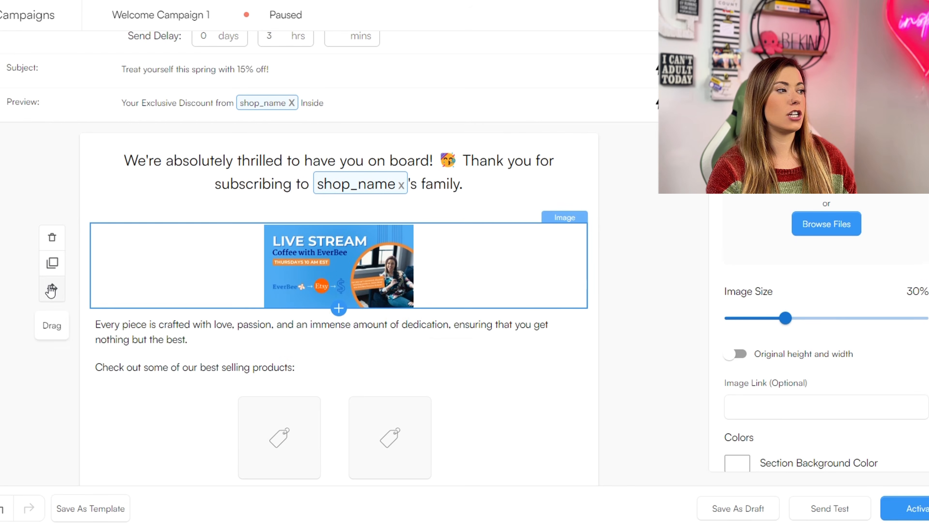
pyautogui.moveTo(52, 289); pyautogui.dragTo(172, 152)
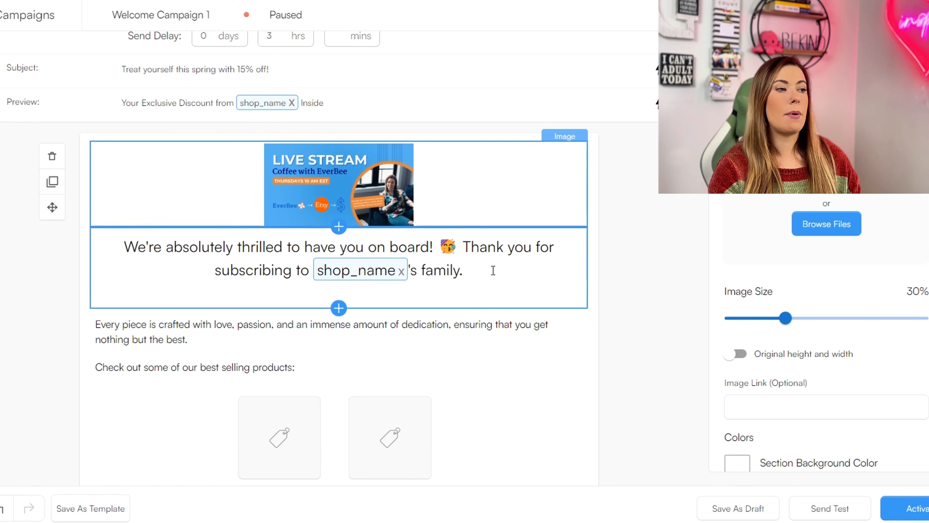
# Step: Replace the welcome heading text with "Hey" followed by the Name variable
pyautogui.click(475, 274)
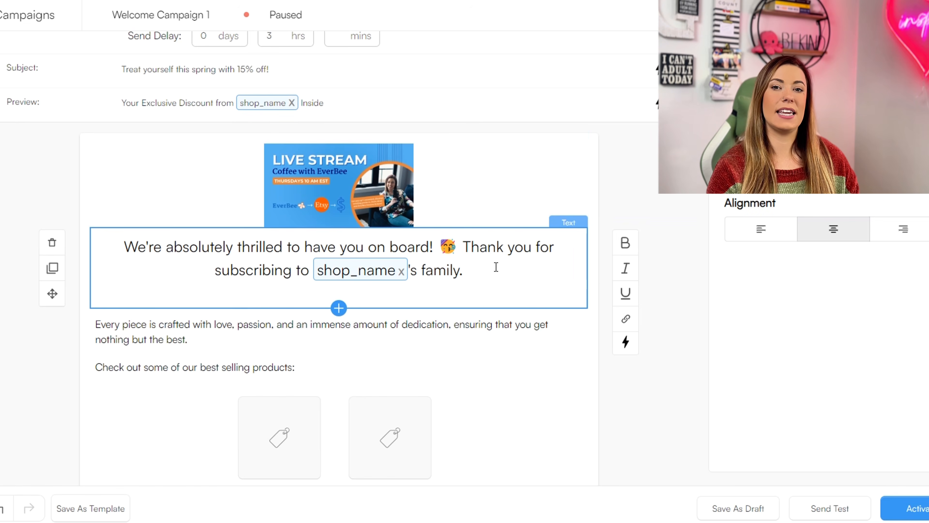
pyautogui.moveTo(395, 264); pyautogui.dragTo(121, 249)
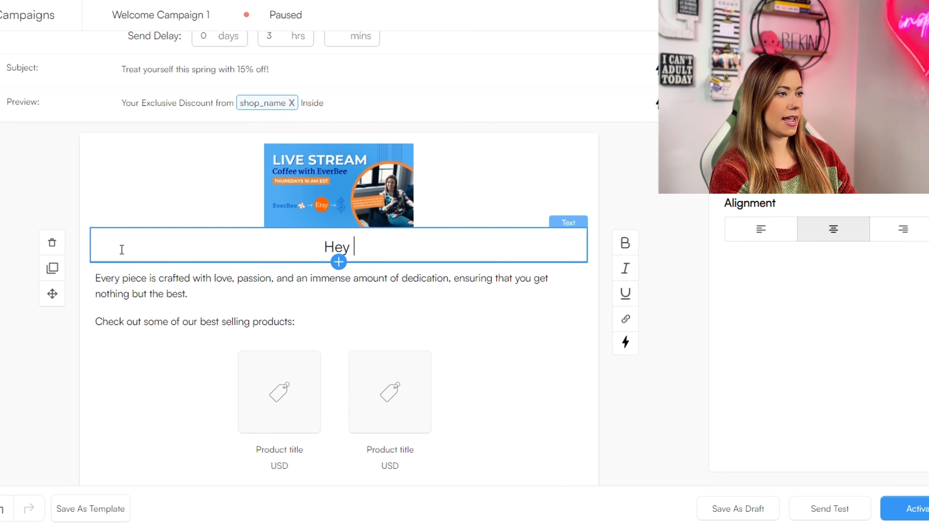
pyautogui.click(626, 342)
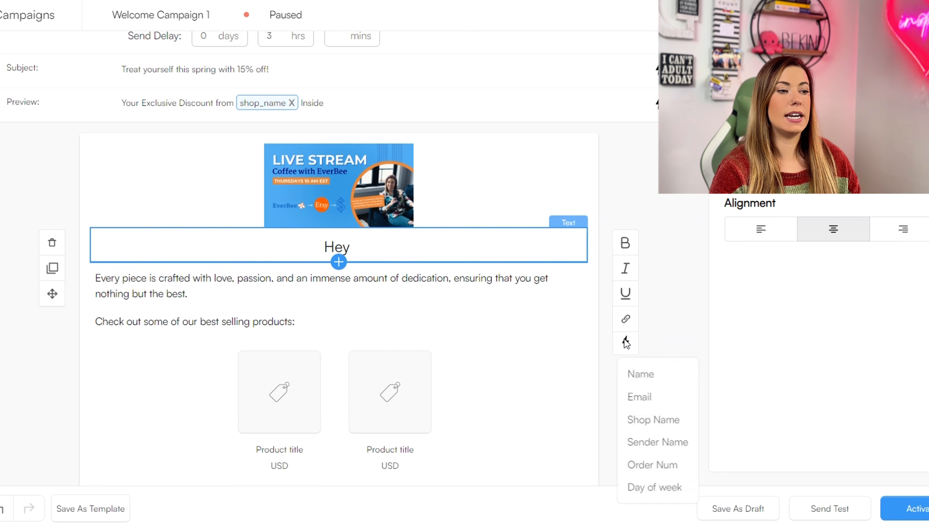
pyautogui.click(640, 375)
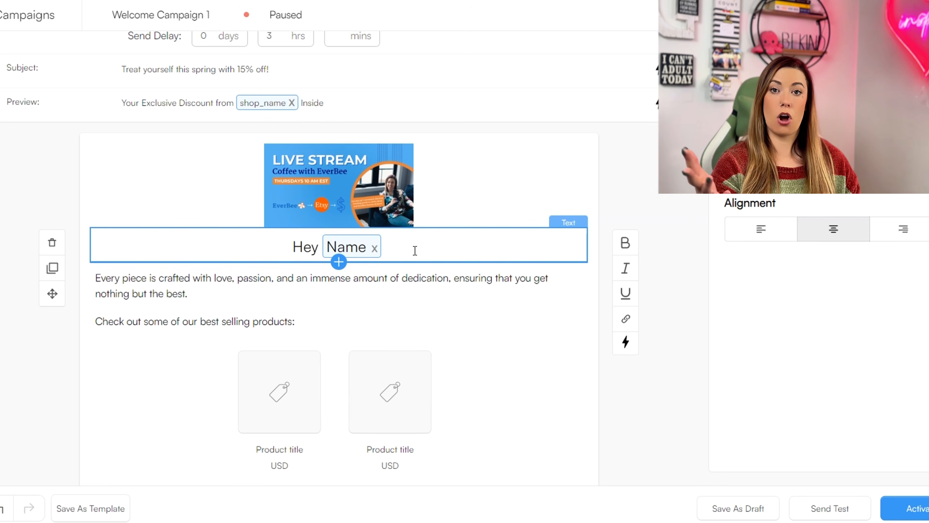
# Step: Continue the heading with ", thanks so much for joining our community at" followed by the Shop Name variable
pyautogui.write(', than')
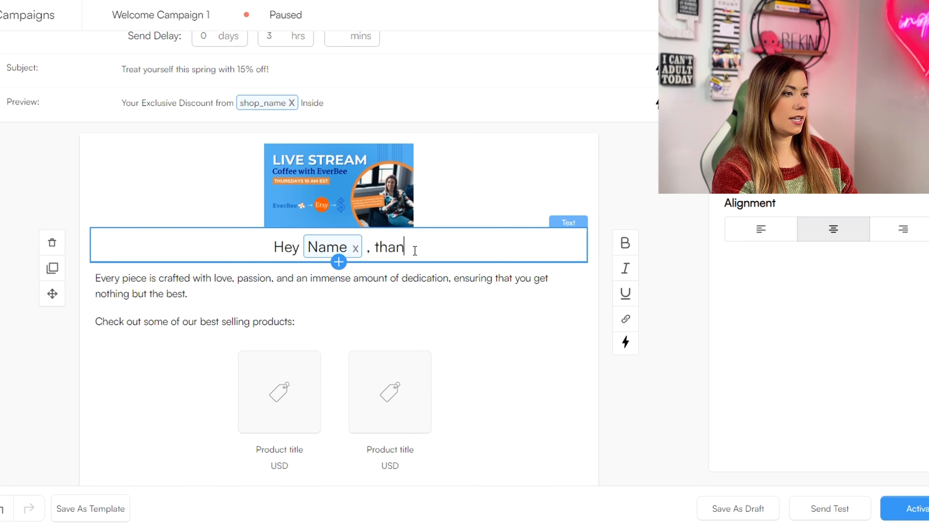
pyautogui.write('ks')
pyautogui.press('BackSpace')
pyautogui.write('ks so much')
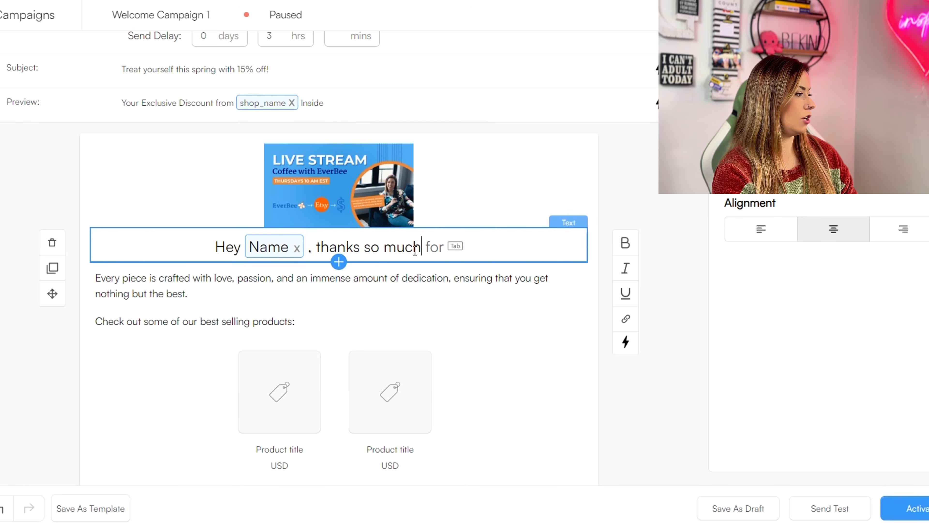
pyautogui.write(' for joining our comm')
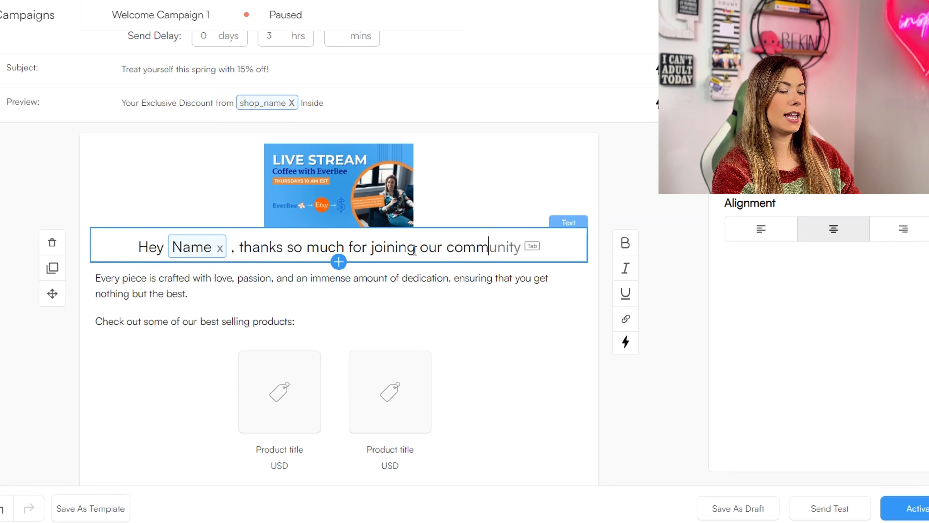
pyautogui.press('Tab')
pyautogui.write('at')
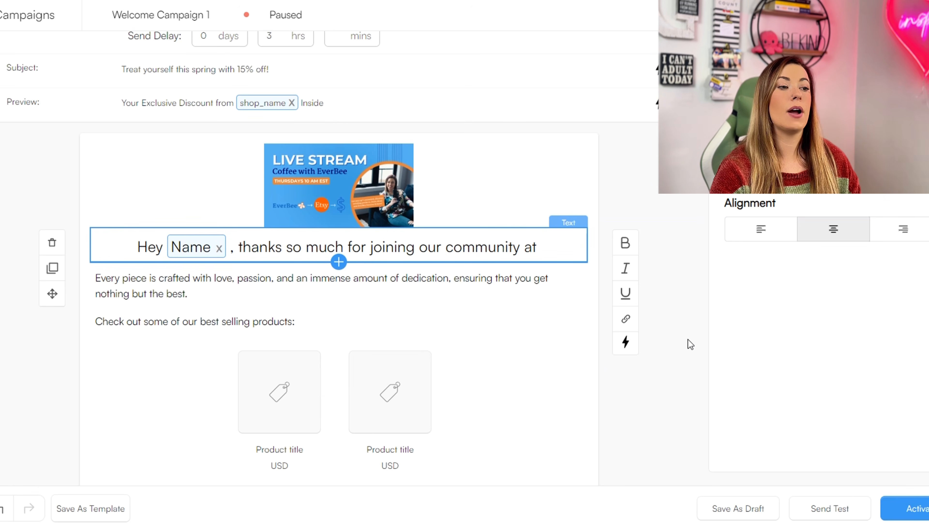
pyautogui.click(628, 342)
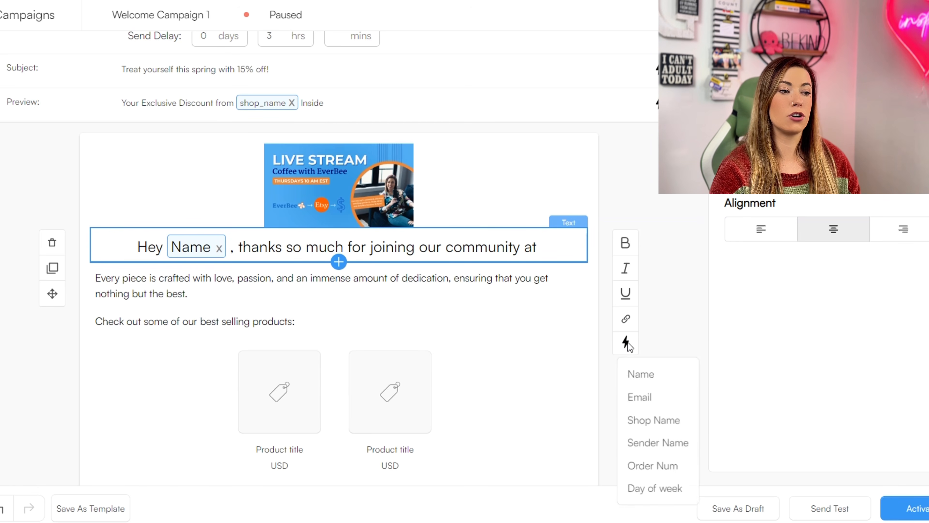
pyautogui.click(647, 422)
# Step: Continue the heading with "! We know how important your inbox is, so we'll be sure to only give you valuable info, exclusive discounts and updates on new products!"
pyautogui.write('! We know ho')
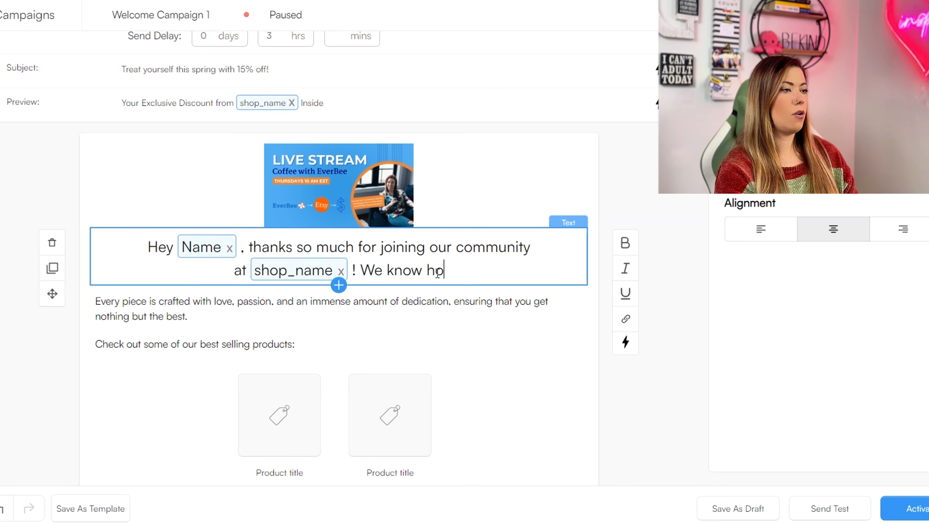
pyautogui.write('w important your inbo')
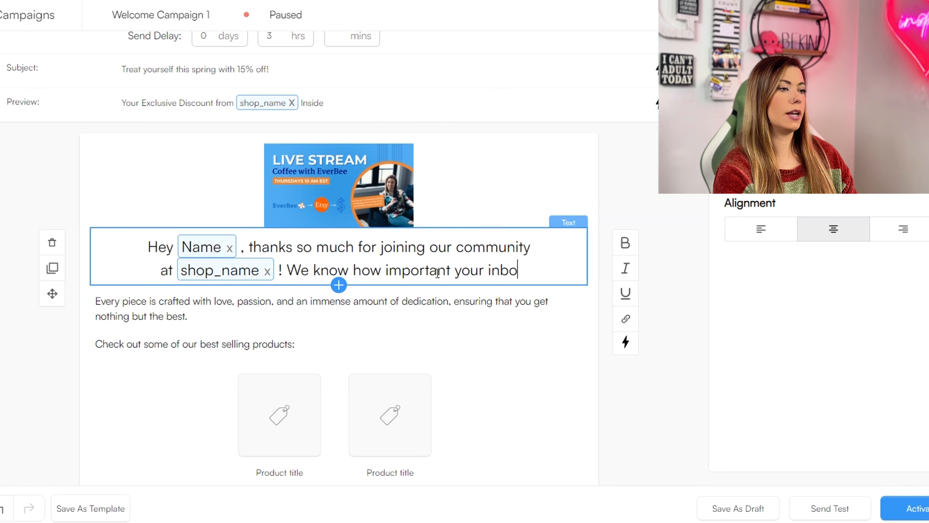
pyautogui.write("x is, so we'll")
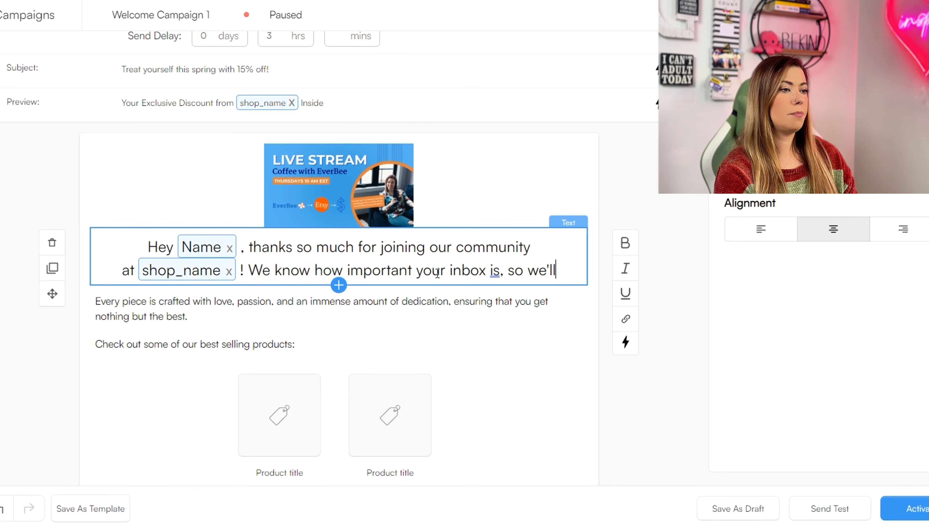
pyautogui.write(' be sure to ')
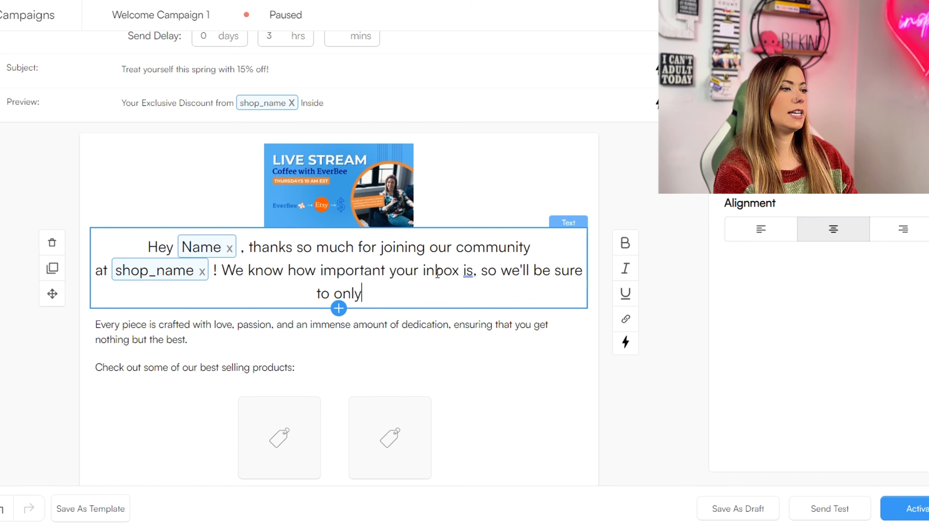
pyautogui.write('only give you valuable ')
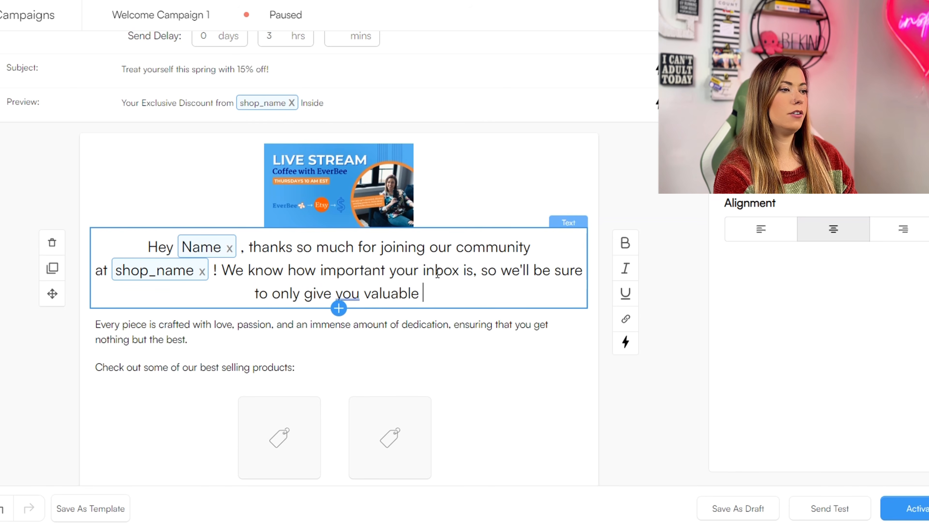
pyautogui.write('info, exclusive discount')
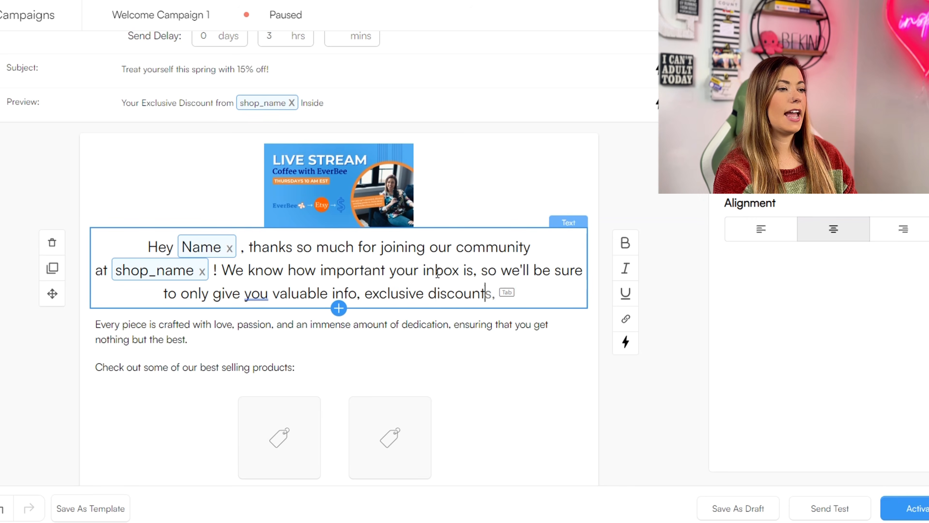
pyautogui.write('s and updates on new products!')
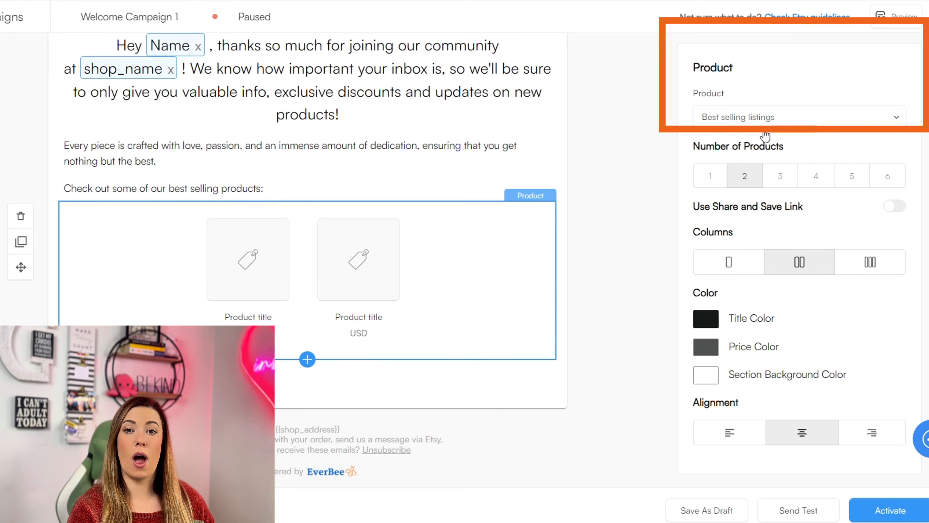
# Step: Show four best selling listings in the product section and turn on its Use Share and Save Link option
pyautogui.click(766, 119)
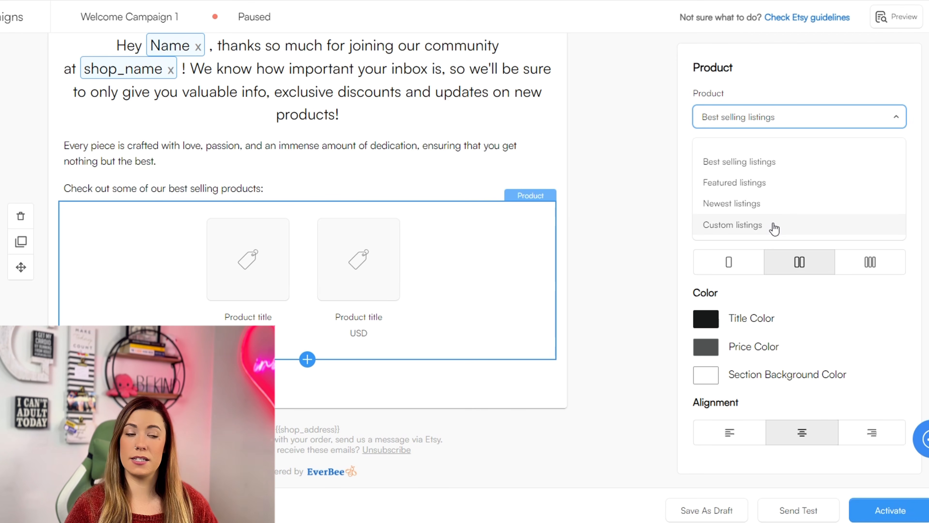
pyautogui.click(783, 195)
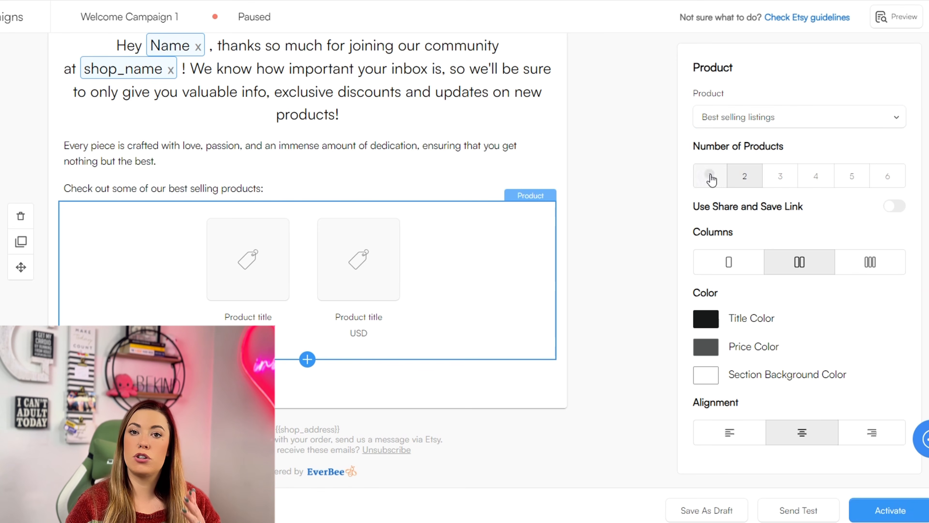
pyautogui.click(712, 179)
pyautogui.click(807, 178)
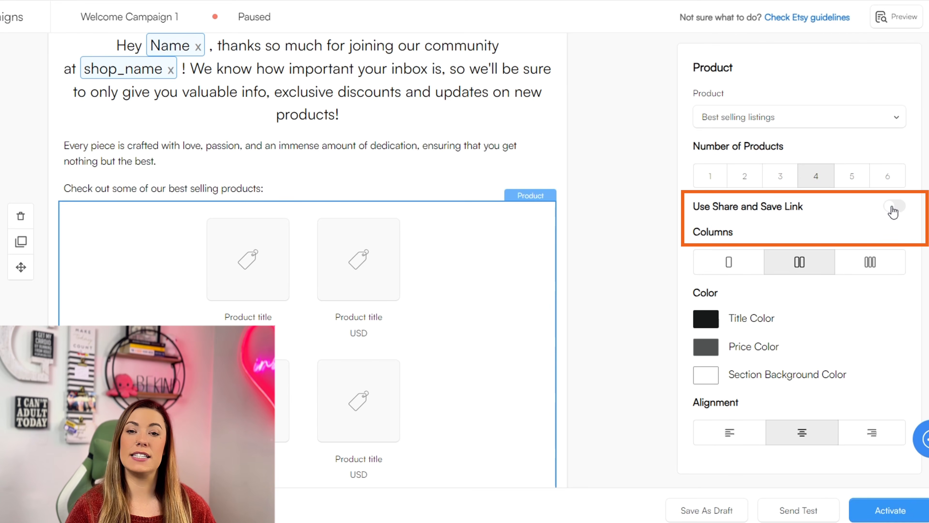
pyautogui.click(893, 208)
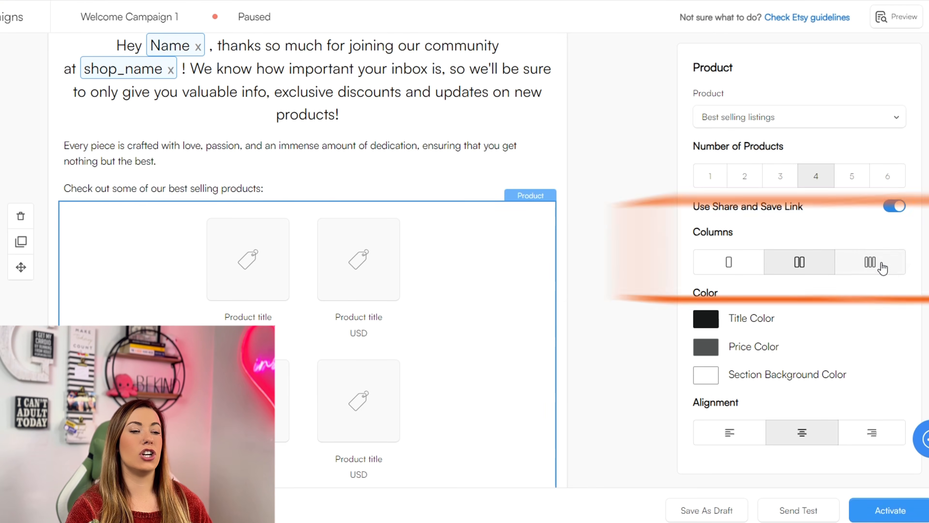
# Step: Try the three-column and one-column layouts for the product section
pyautogui.click(882, 265)
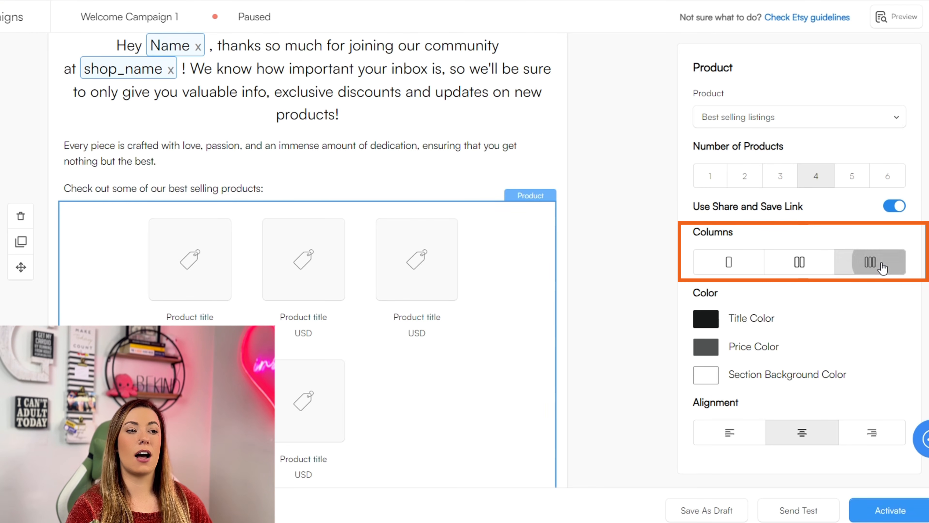
pyautogui.click(730, 263)
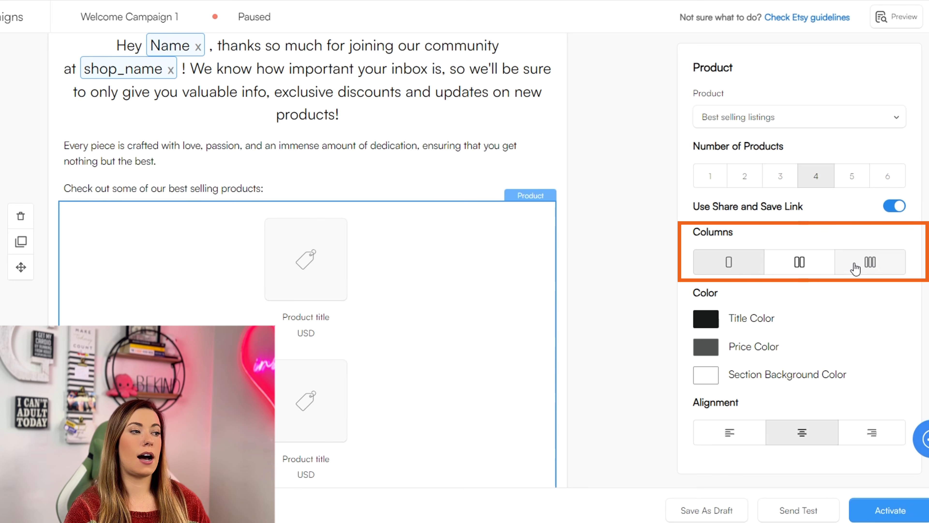
pyautogui.scroll(-7, 416, 295)
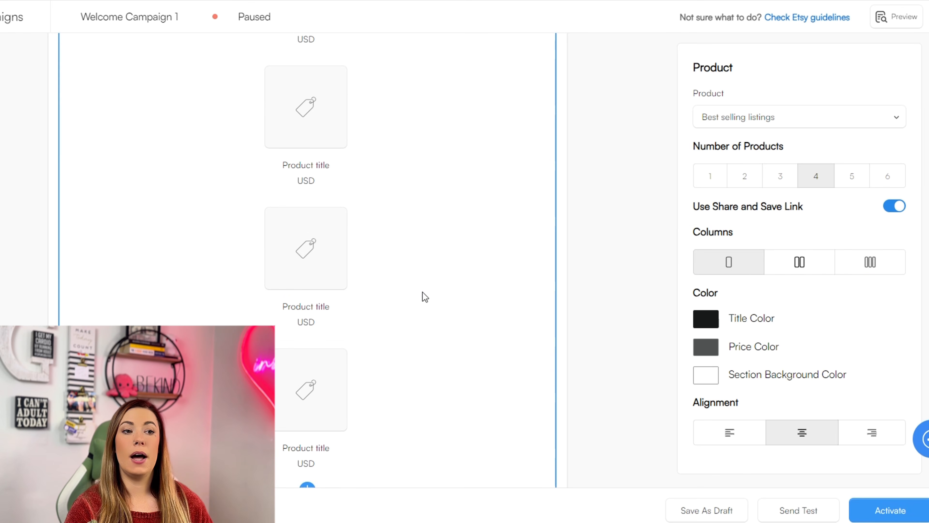
pyautogui.scroll(8, 424, 297)
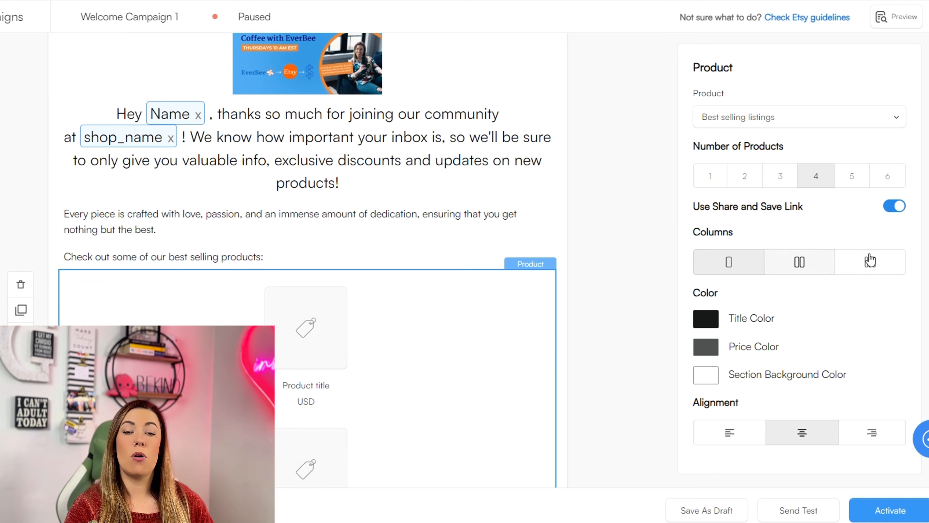
# Step: Set the product section to show six products in three columns
pyautogui.click(900, 183)
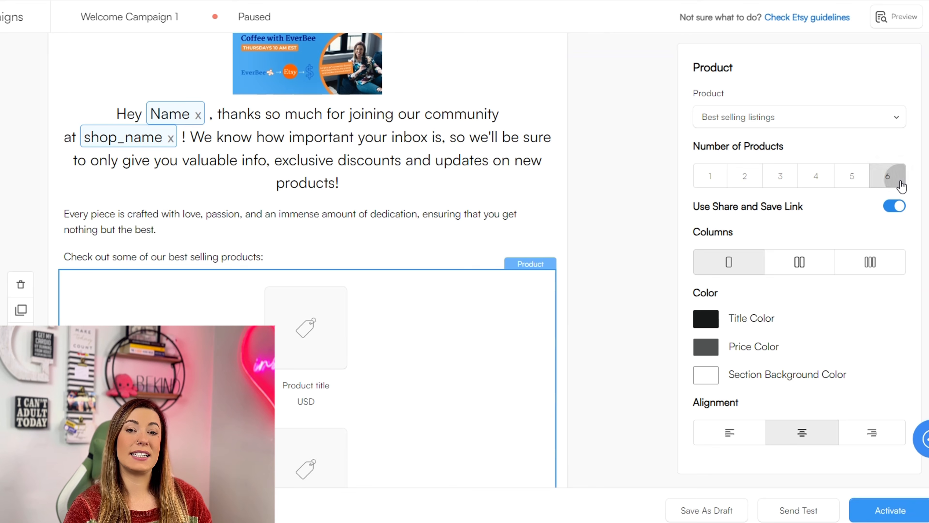
pyautogui.click(877, 262)
pyautogui.scroll(-4, 567, 331)
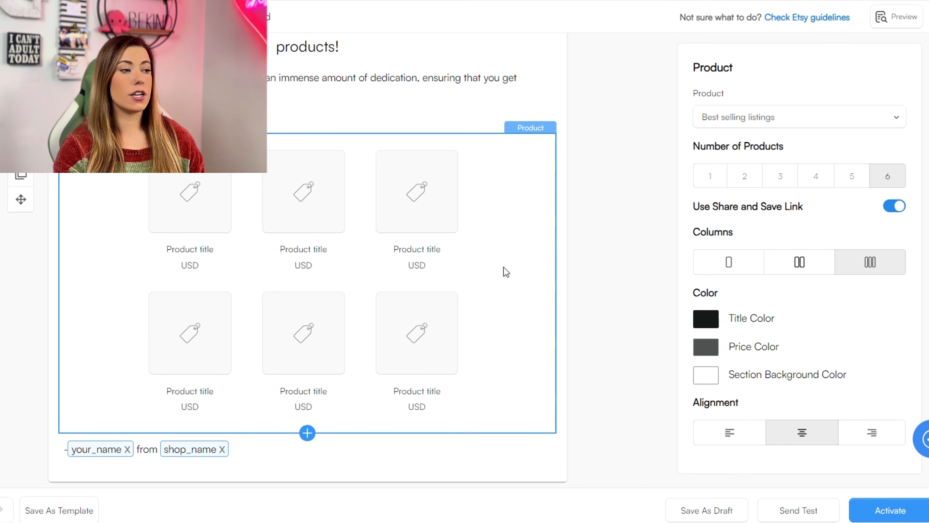
# Step: Add a button below the products and a text section above it reading "Want to learn more about [Shop Name]? Follow us on Instagram and Tiktok below!"
pyautogui.click(307, 433)
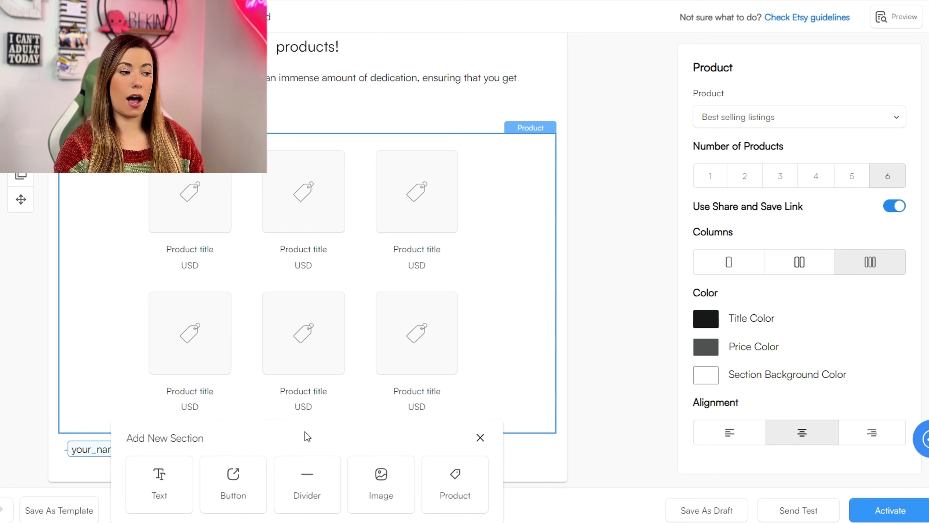
pyautogui.click(261, 474)
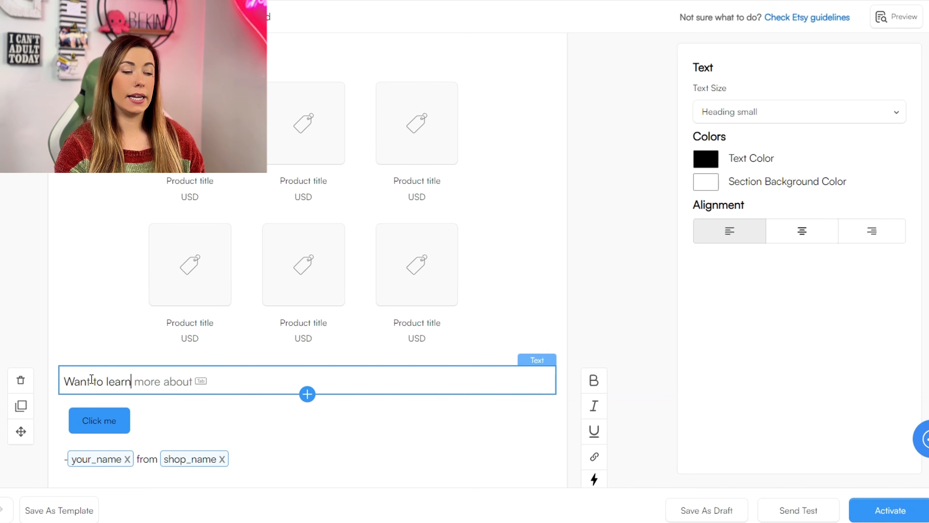
pyautogui.click(594, 478)
pyautogui.click(622, 442)
pyautogui.write('? Follow us on Instagram and Tiktok below!')
pyautogui.scroll(-2, 327, 374)
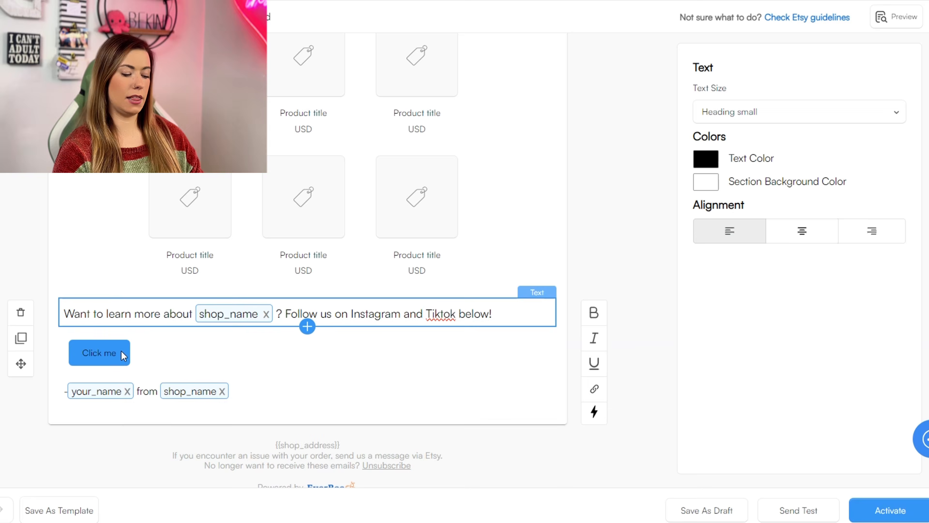
# Step: Set the new button's text to "Instagram" and its link to "wwww.instagram.com/everbee"
pyautogui.click(119, 362)
pyautogui.tripleClick(737, 113)
pyautogui.write('Instagram')
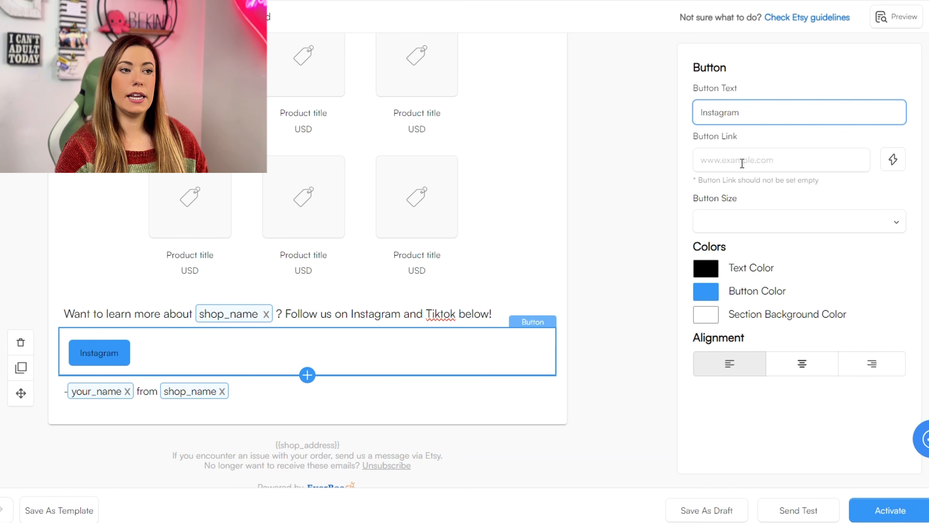
pyautogui.click(741, 163)
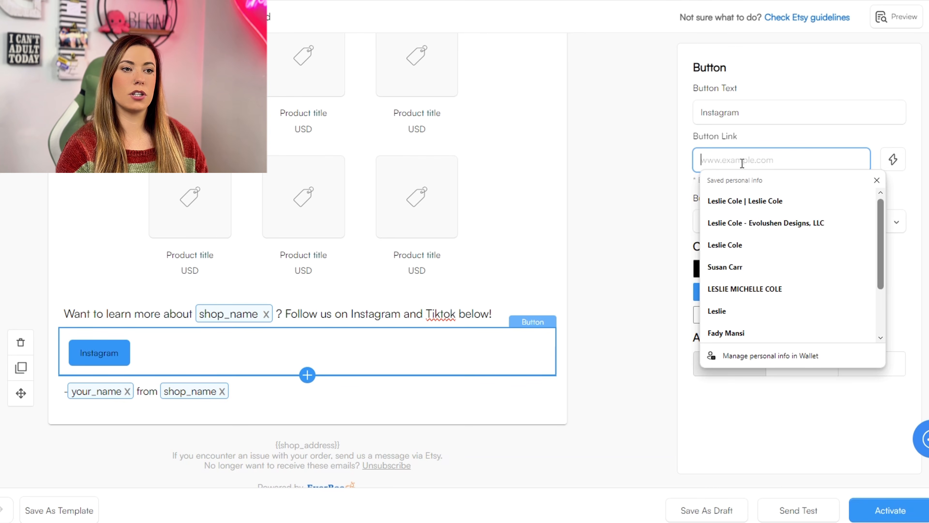
pyautogui.click(877, 180)
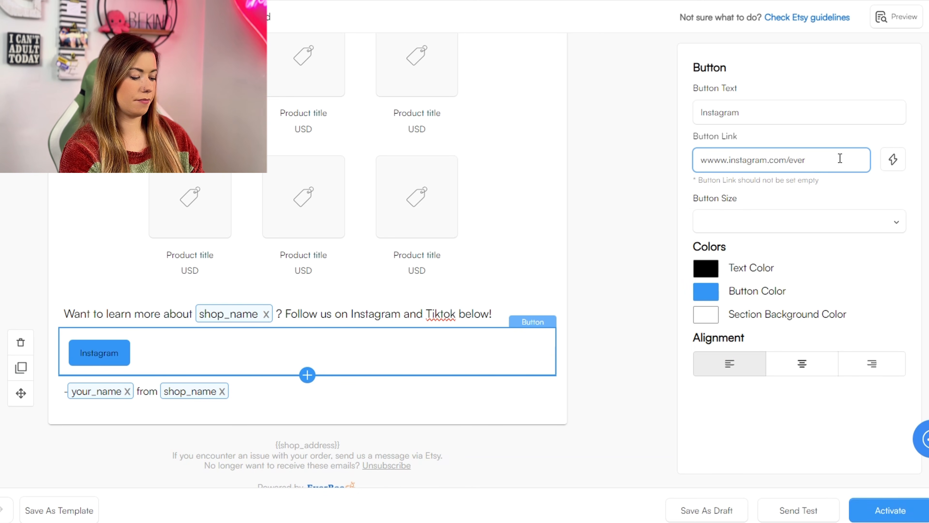
# Step: Try the large, medium and small sizes for the Instagram button and view the color choices for it
pyautogui.click(772, 220)
pyautogui.click(768, 264)
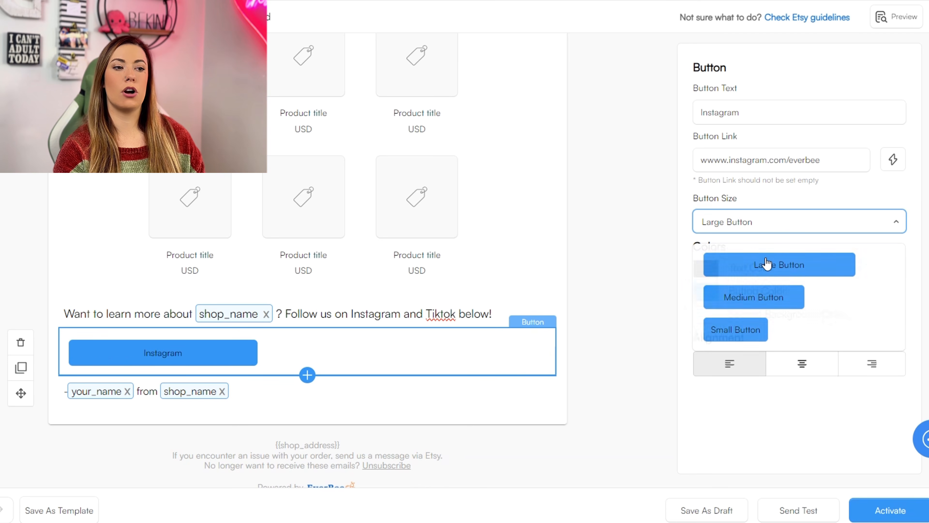
pyautogui.click(754, 307)
pyautogui.click(742, 329)
pyautogui.click(707, 292)
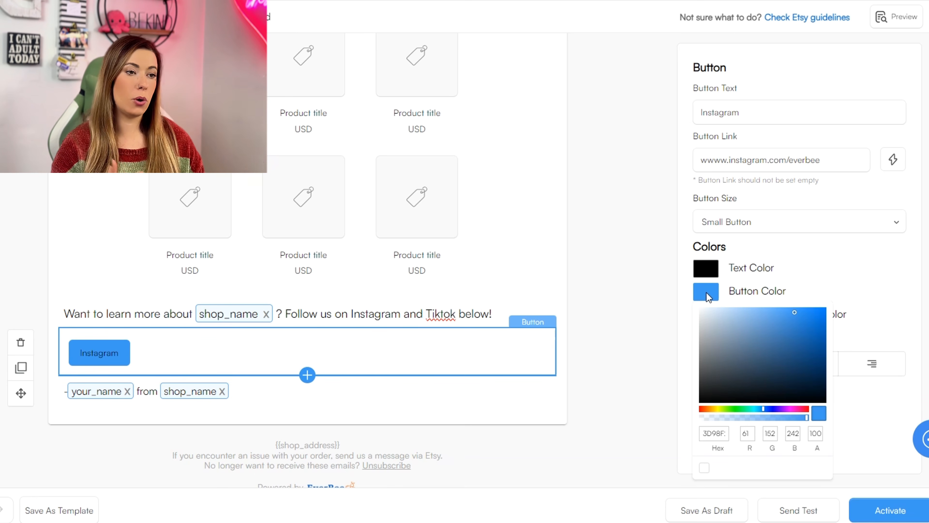
pyautogui.click(706, 292)
# Step: Center the Instagram button and set its size to Large Button
pyautogui.click(801, 364)
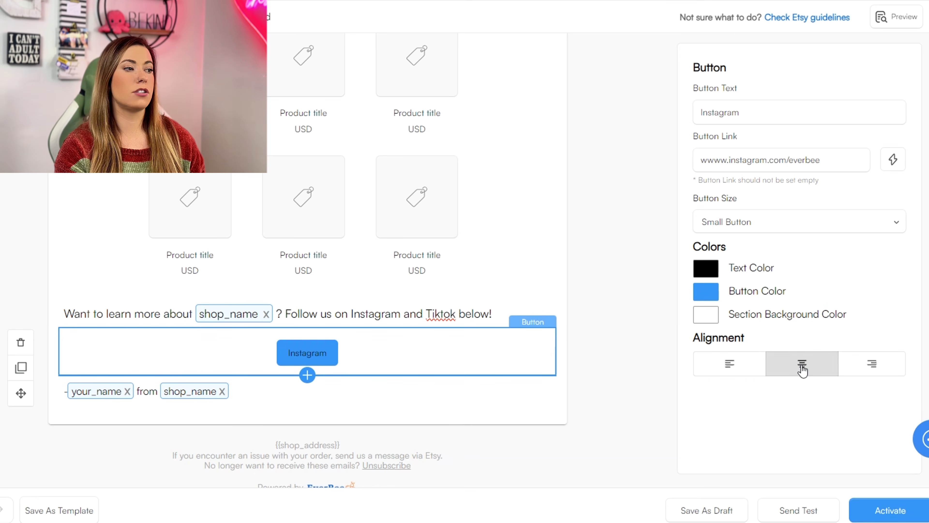
pyautogui.click(778, 221)
pyautogui.click(768, 264)
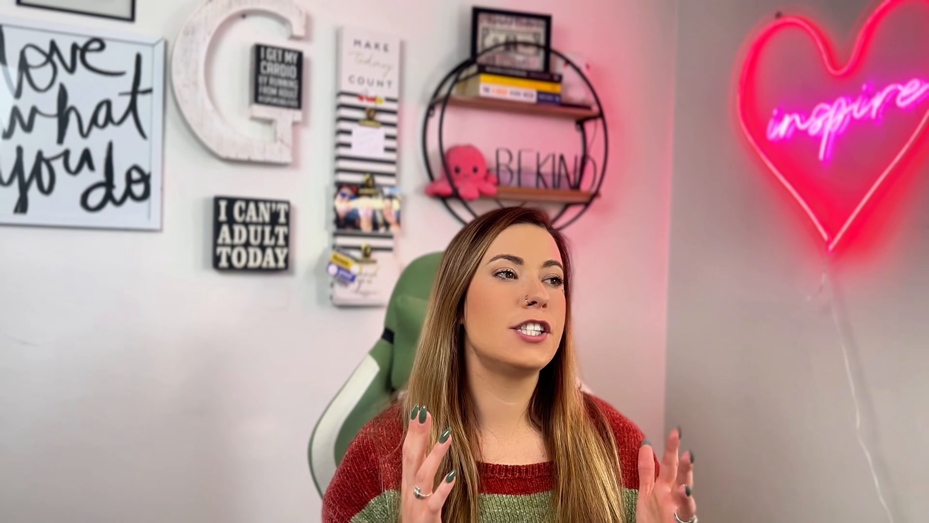